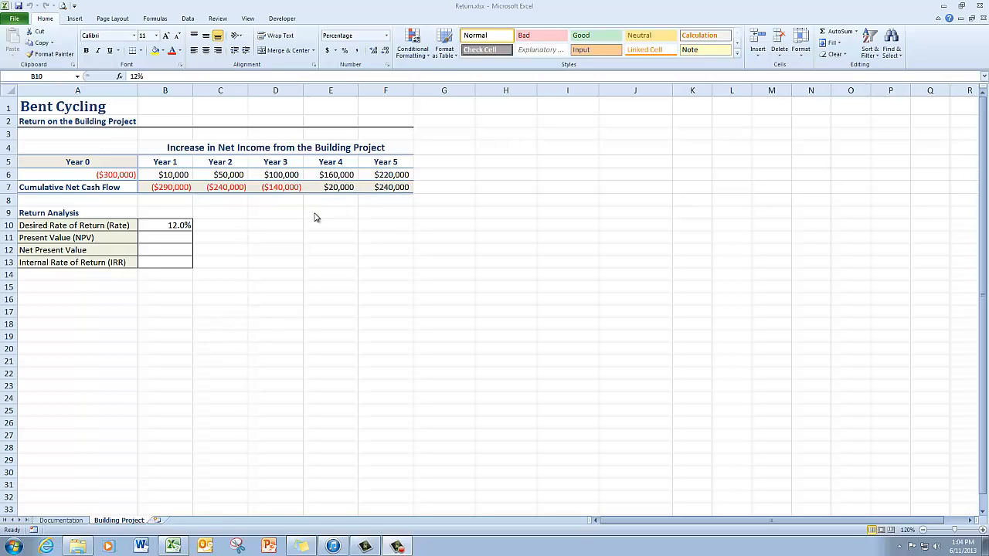
Calculate the building project's present value in B11 with =NPV(B10,B6:F6), using the desired rate and the Year 1 to Year 5 income
{"action": "left_click", "coordinate": [180, 239]}
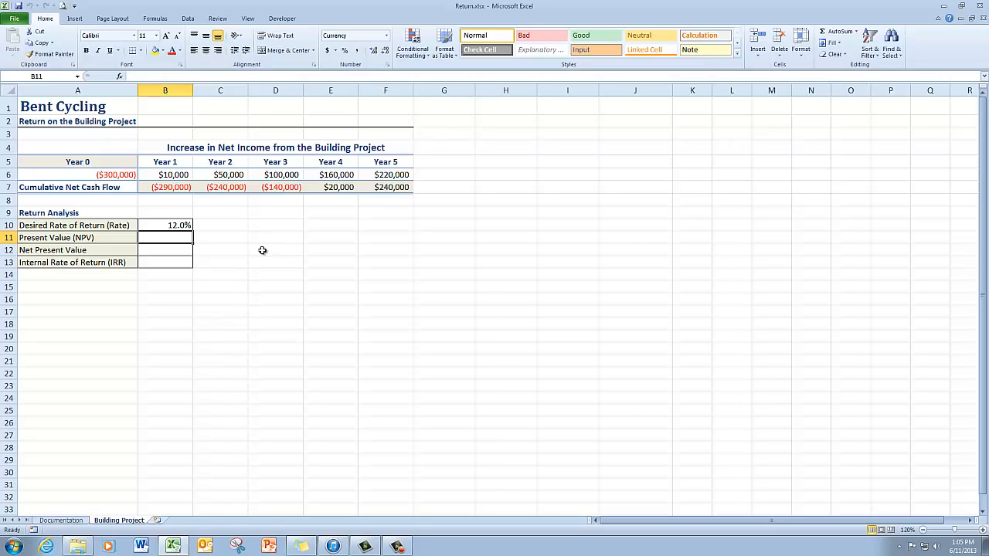
{"action": "type", "text": "="}
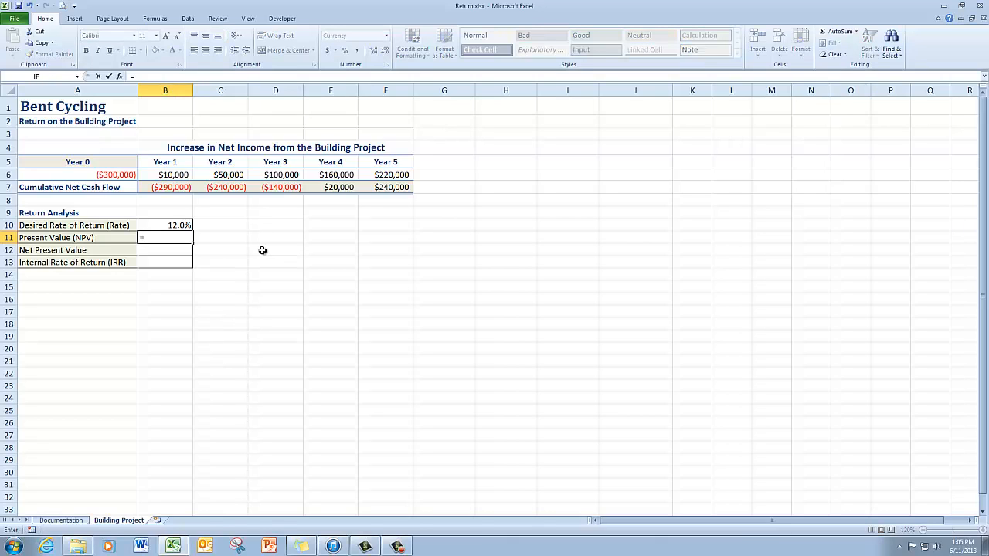
{"action": "type", "text": "np"}
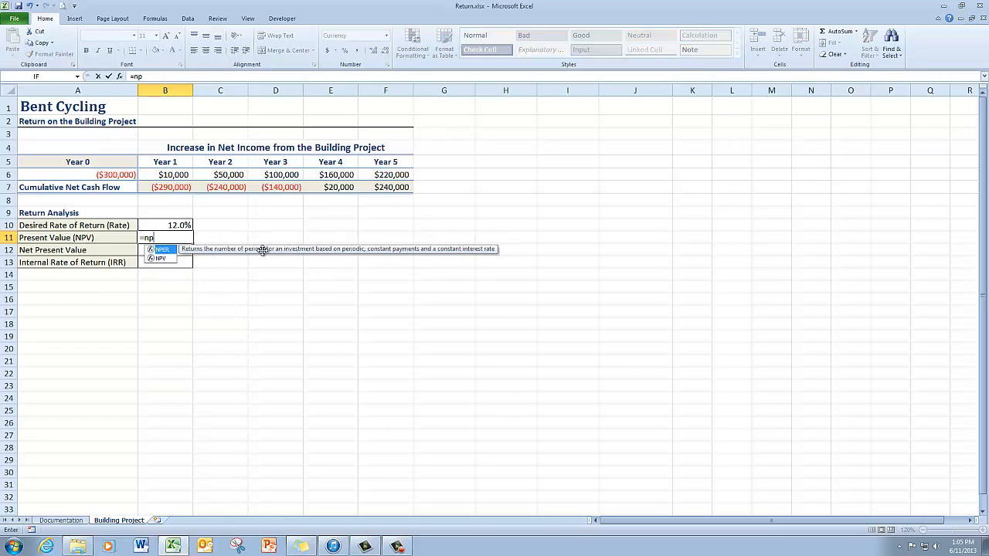
{"action": "type", "text": "v"}
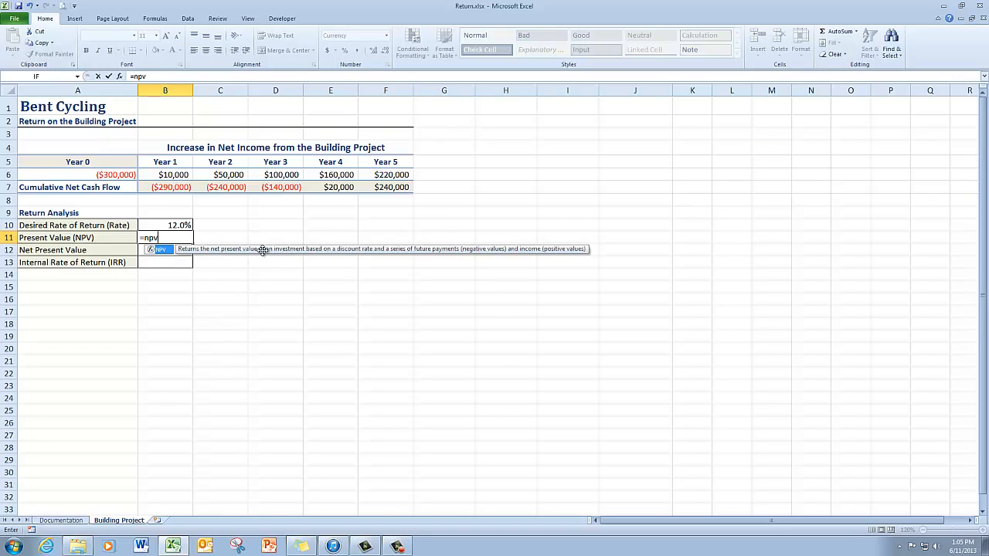
{"action": "key", "text": "Tab"}
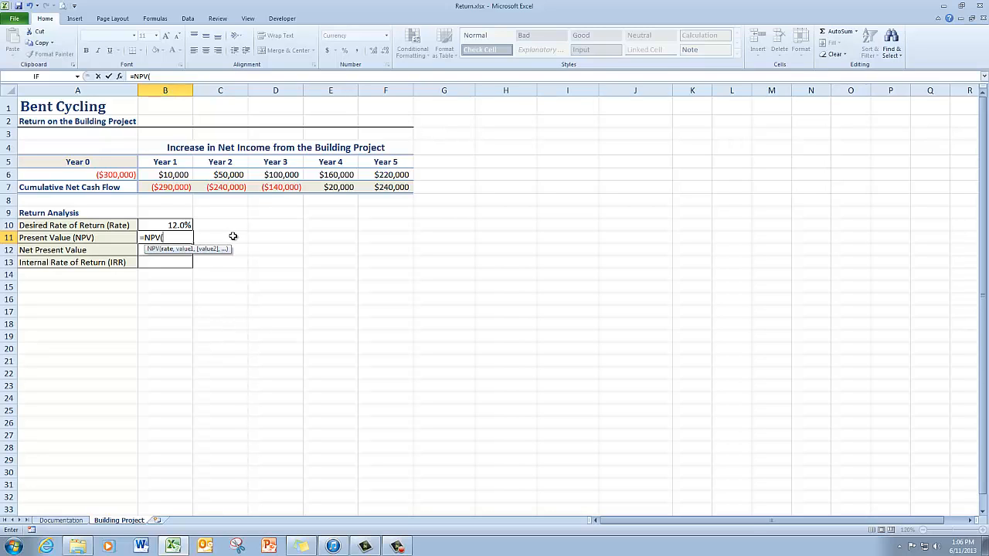
{"action": "left_click", "coordinate": [171, 225]}
{"action": "type", "text": ","}
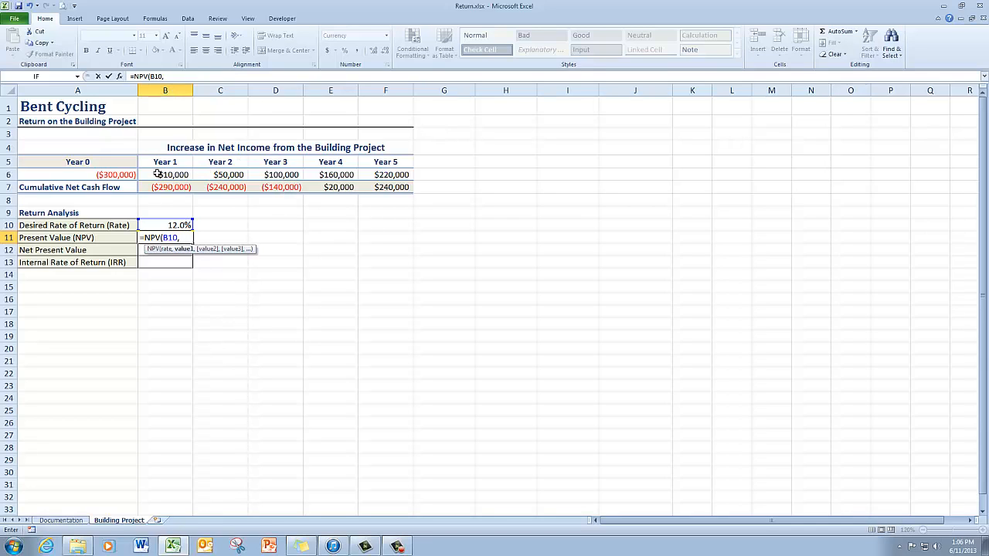
{"action": "left_click_drag", "start_coordinate": [151, 174], "coordinate": [379, 181]}
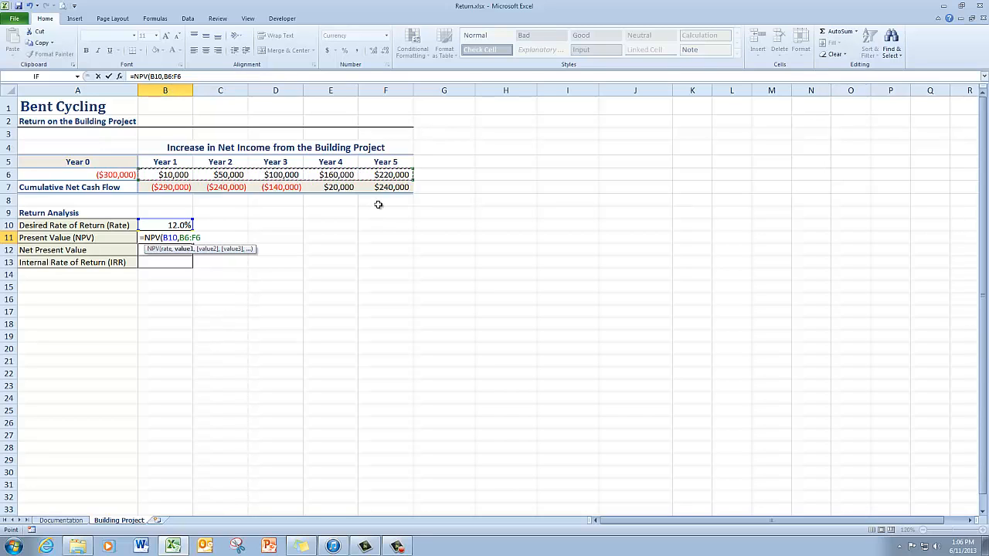
{"action": "key", "text": "Return"}
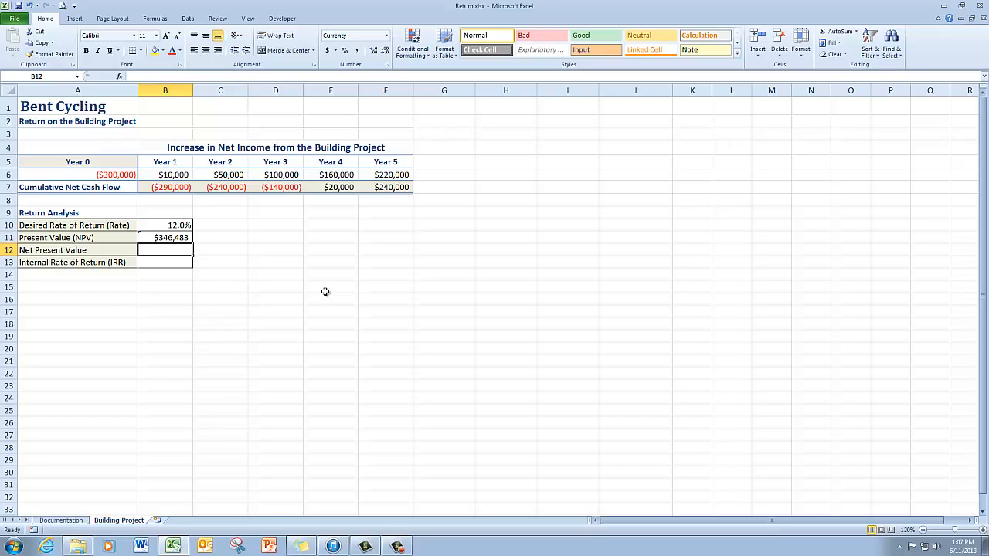
Calculate the net present value in B12 by adding the Year 0 investment to the present value with =A6+B11
{"action": "type", "text": "="}
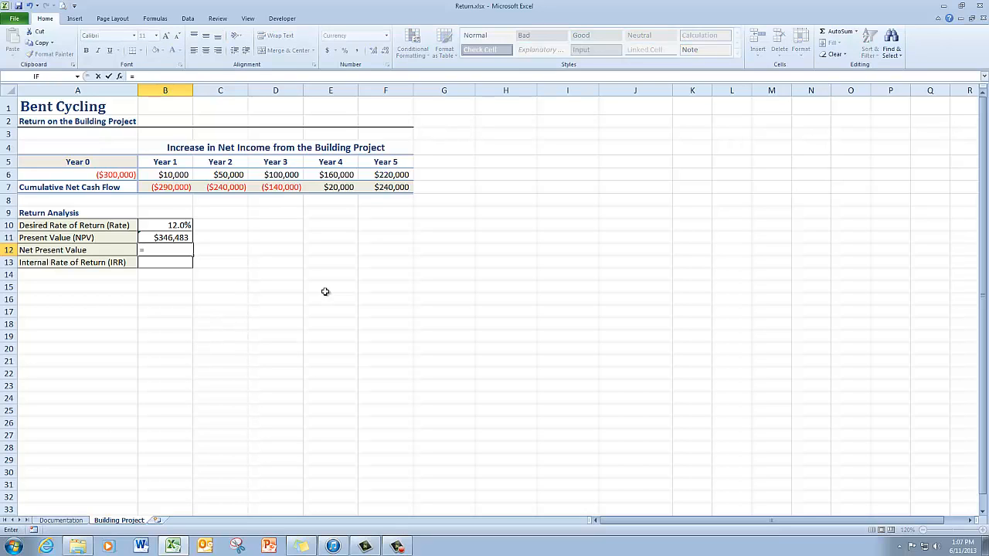
{"action": "left_click", "coordinate": [125, 175]}
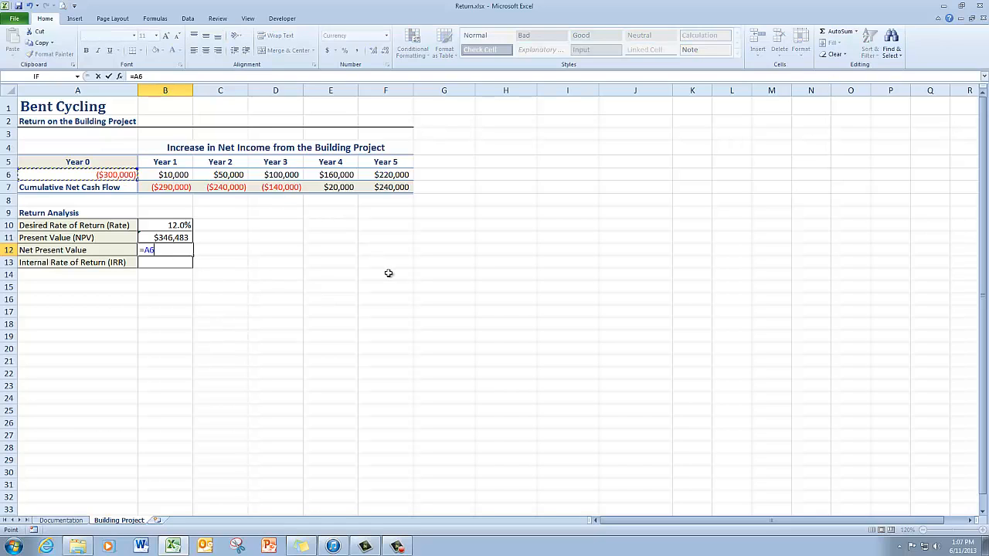
{"action": "type", "text": "+"}
{"action": "left_click", "coordinate": [179, 238]}
{"action": "key", "text": "Return"}
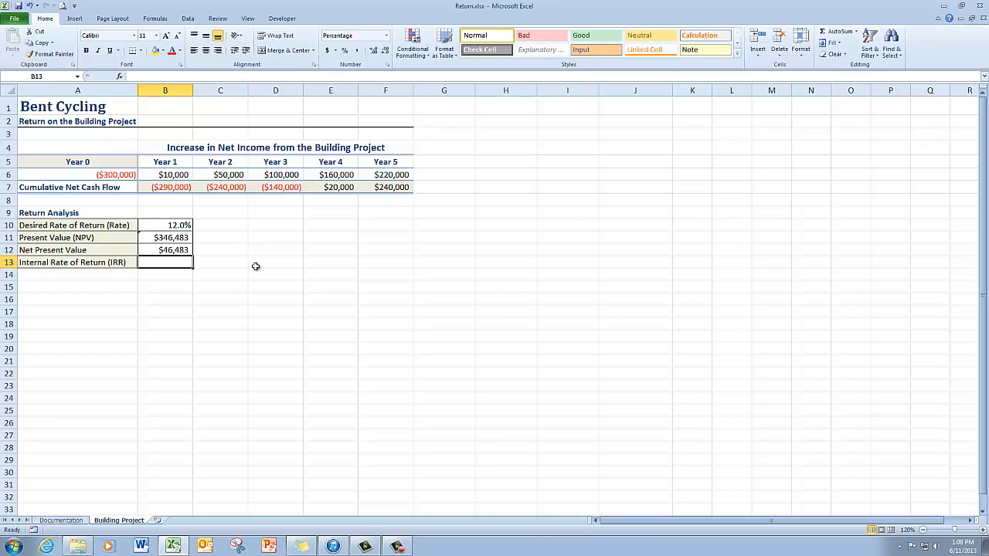
Set the desired rate of return in B10 to 9%
{"action": "left_click", "coordinate": [179, 224]}
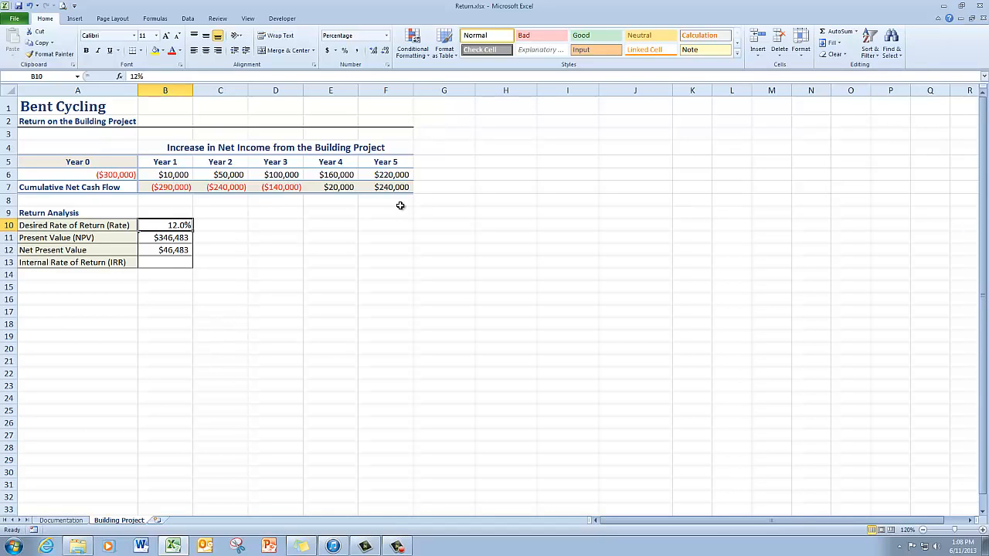
{"action": "type", "text": "9"}
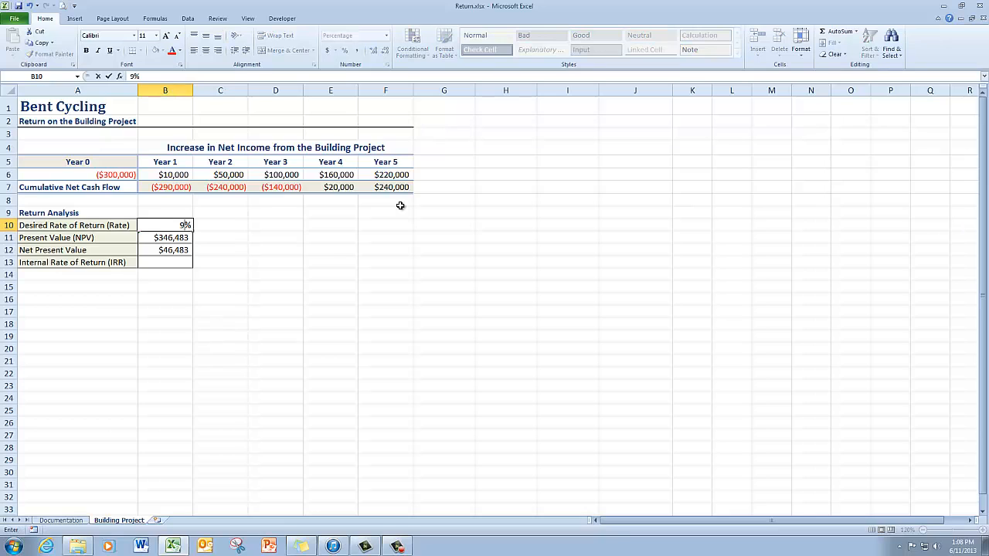
{"action": "key", "text": "Return"}
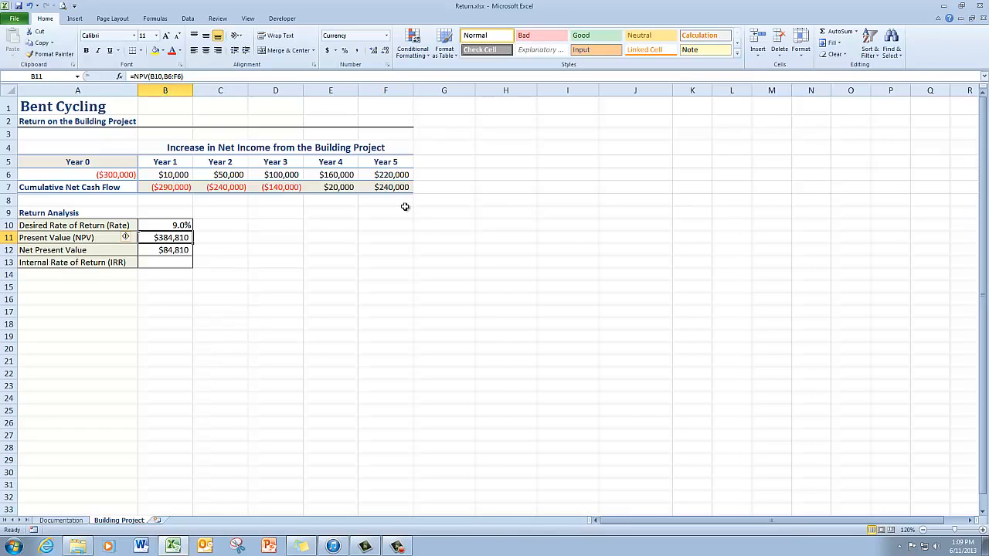
{"action": "type", "text": "20"}
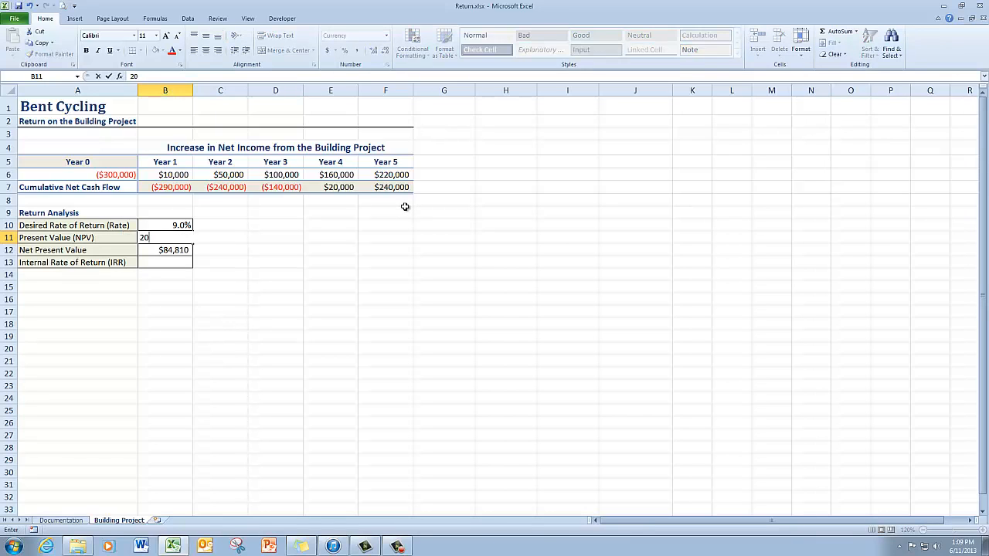
{"action": "key", "text": "Return"}
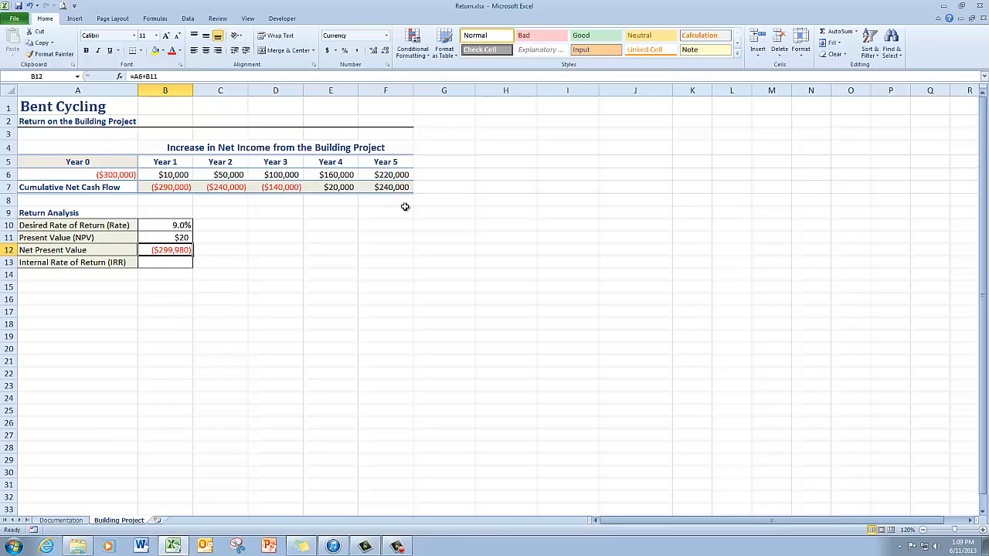
{"action": "left_click", "coordinate": [29, 6]}
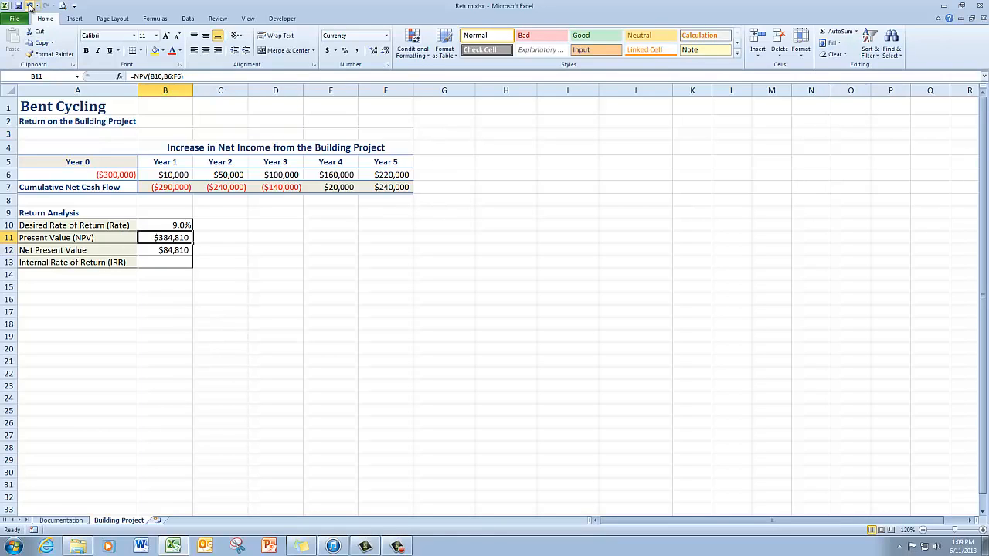
Set the desired rate of return in B10 to 20%
{"action": "left_click", "coordinate": [171, 223]}
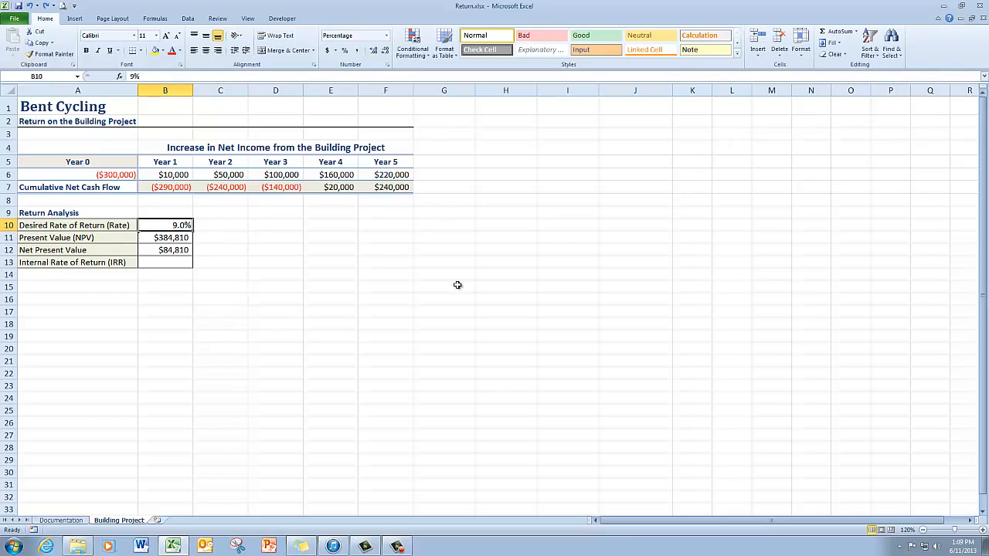
{"action": "type", "text": "20"}
{"action": "key", "text": "Return"}
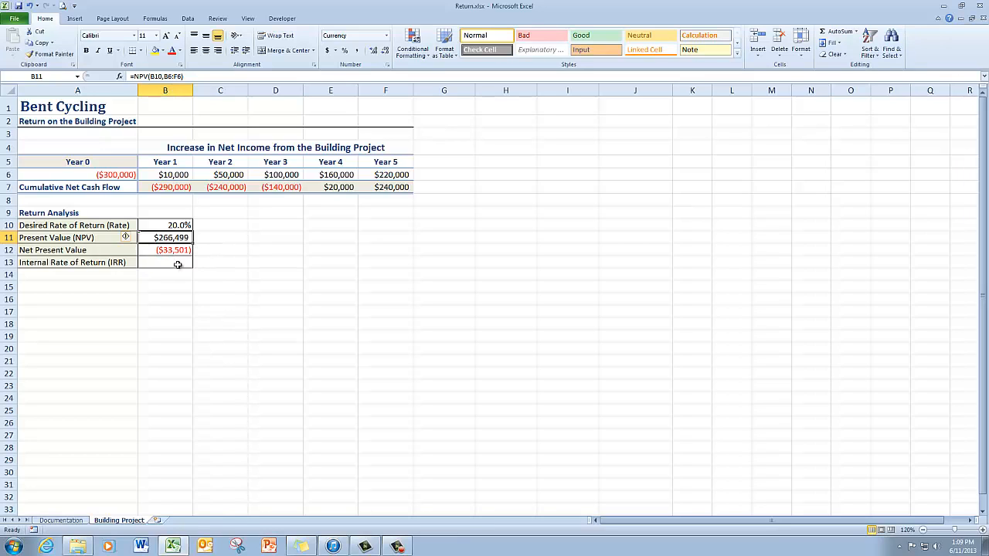
Set the desired rate of return in B10 back to 12%
{"action": "left_click", "coordinate": [177, 224]}
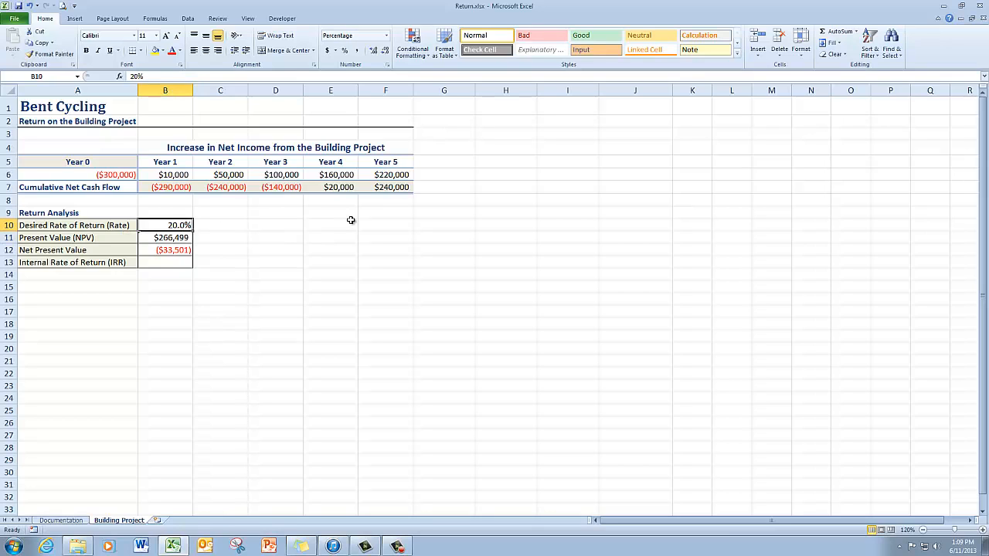
{"action": "type", "text": "12"}
{"action": "key", "text": "Return"}
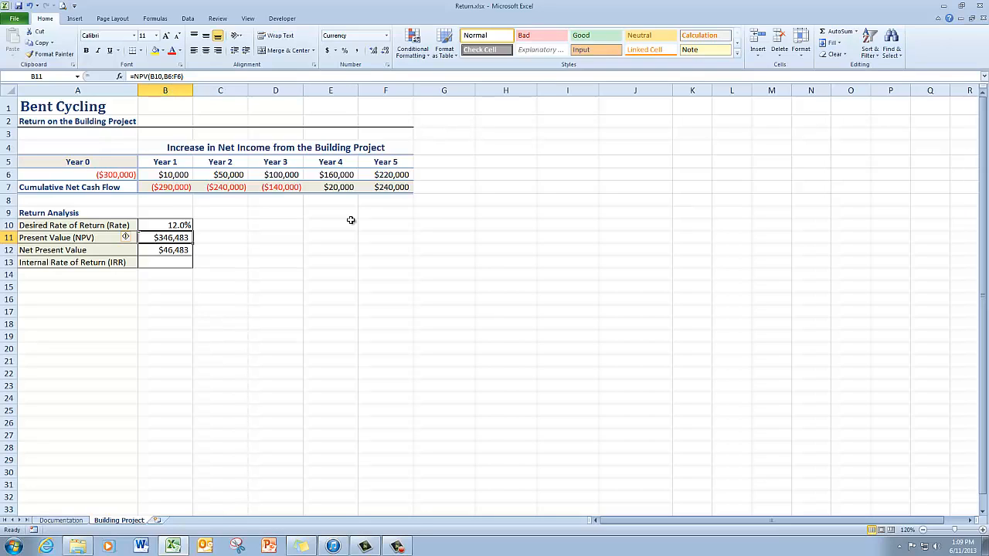
Calculate the internal rate of return in B13 with =IRR(A6:F6), covering the Year 0 investment through the Year 5 income
{"action": "left_click", "coordinate": [182, 264]}
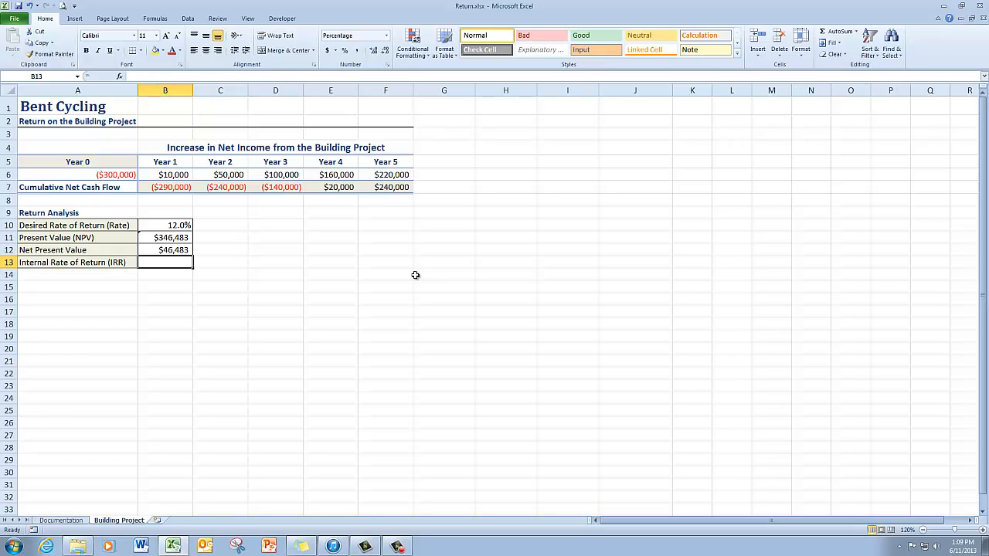
{"action": "type", "text": "="}
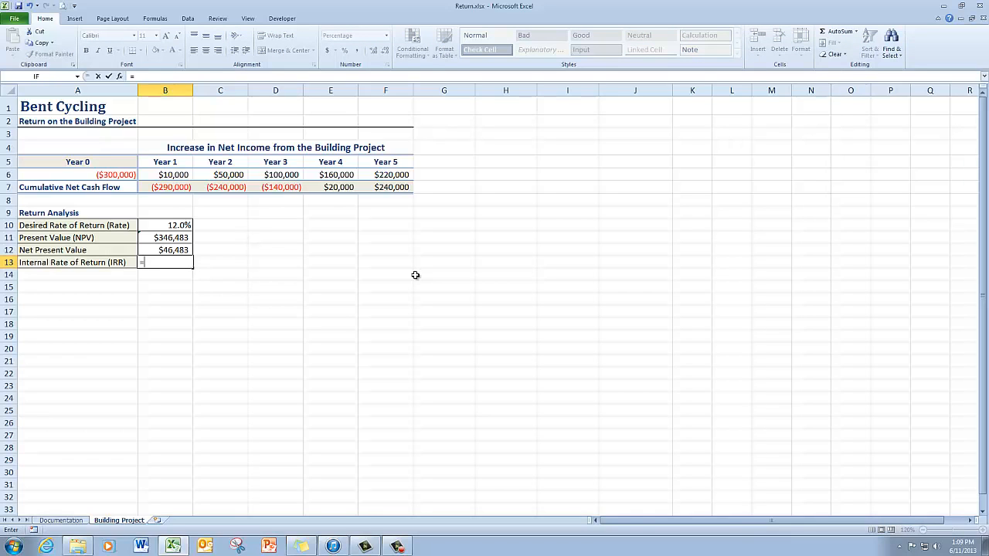
{"action": "type", "text": "i"}
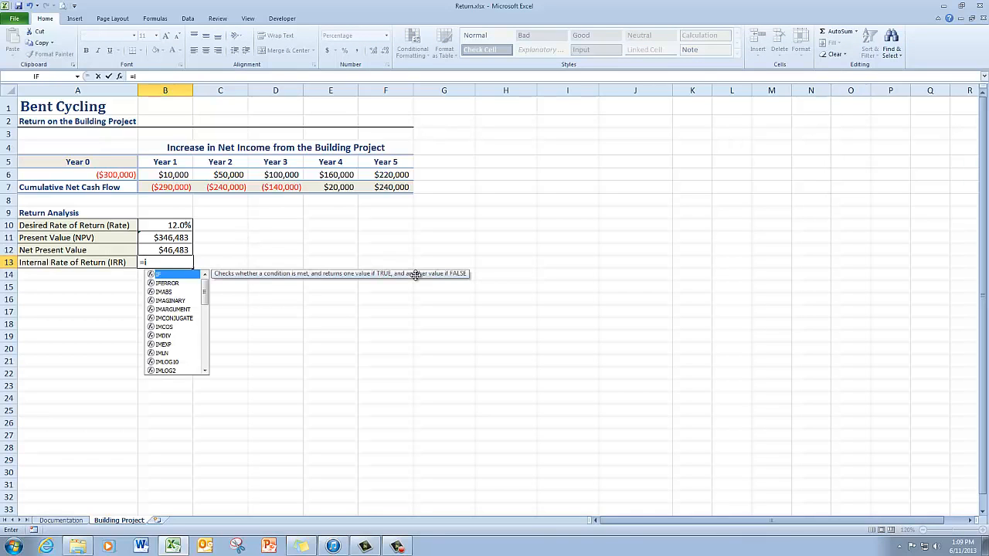
{"action": "type", "text": "rr"}
{"action": "key", "text": "Tab"}
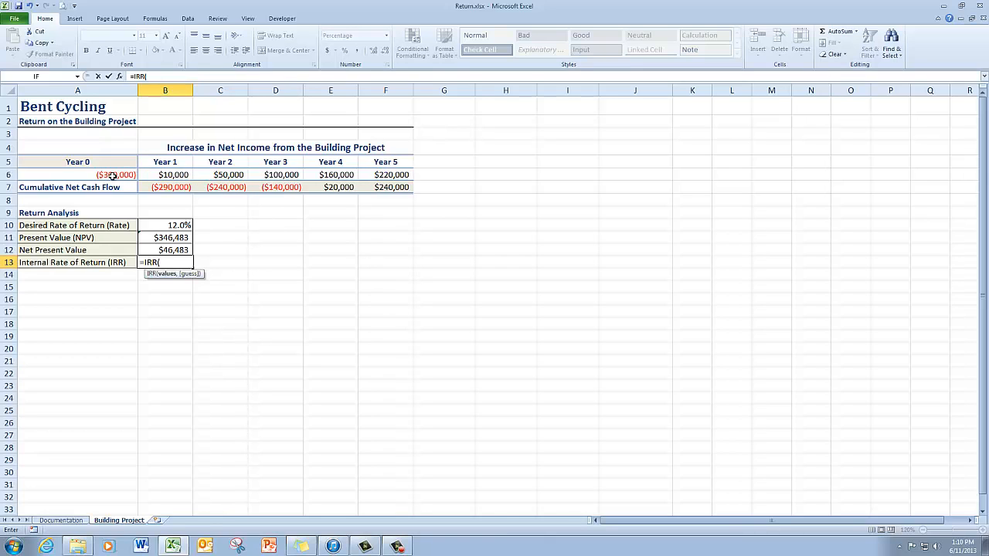
{"action": "left_click_drag", "start_coordinate": [113, 176], "coordinate": [397, 176]}
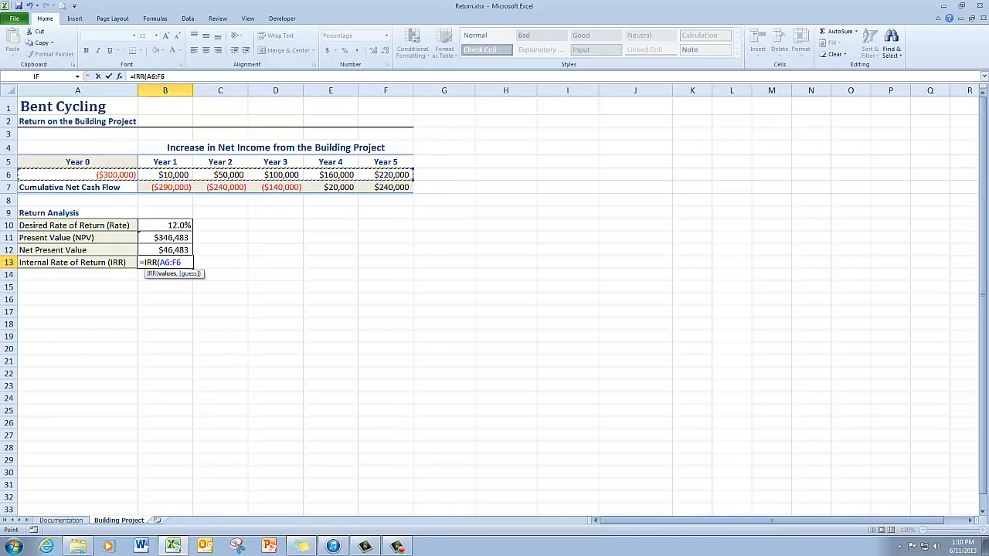
{"action": "key", "text": "Return"}
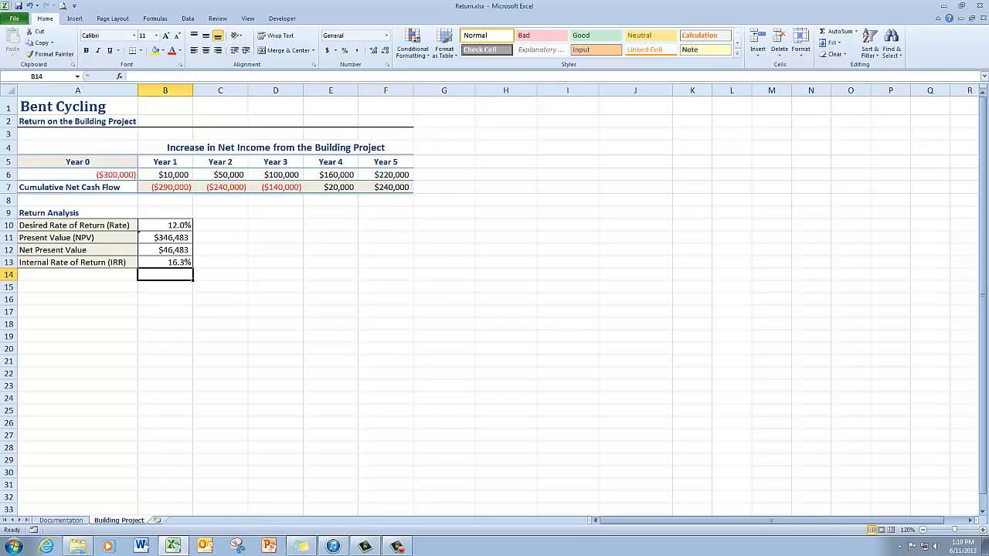